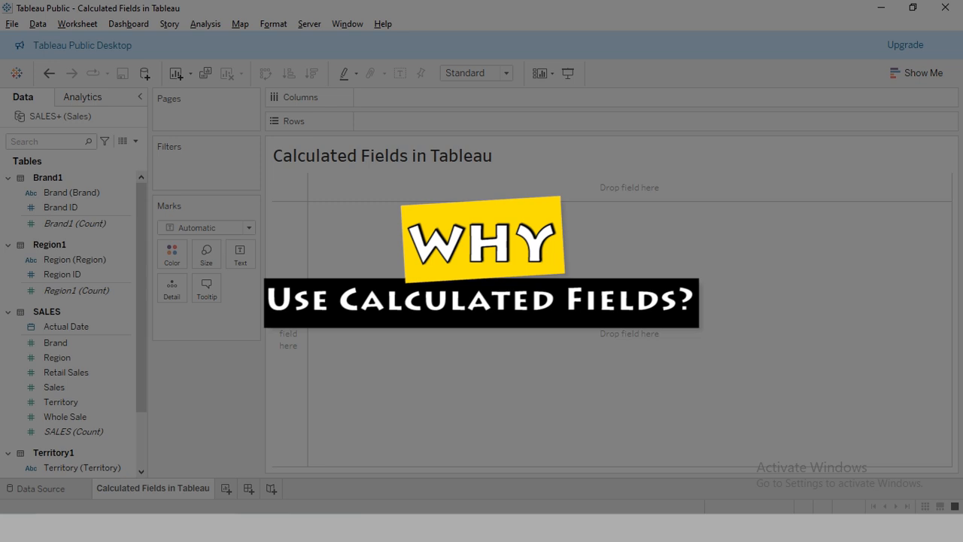
# Step: Plot Sales against Actual Date, broken down by year, quarter and month, and fit the chart to the entire view
pyautogui.moveTo(66, 325); pyautogui.dragTo(492, 97)
pyautogui.moveTo(57, 387); pyautogui.dragTo(406, 121)
pyautogui.click(367, 97)
pyautogui.click(473, 97)
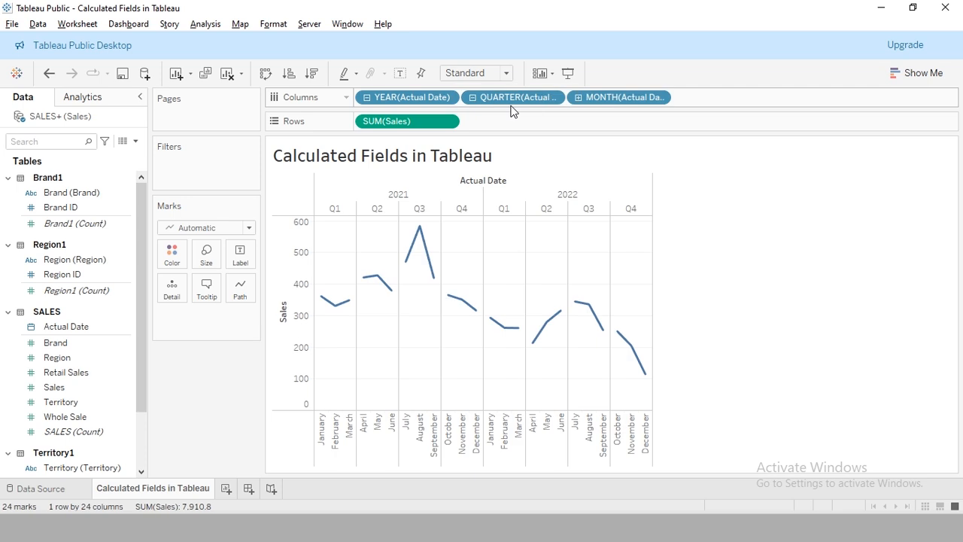
pyautogui.click(506, 73)
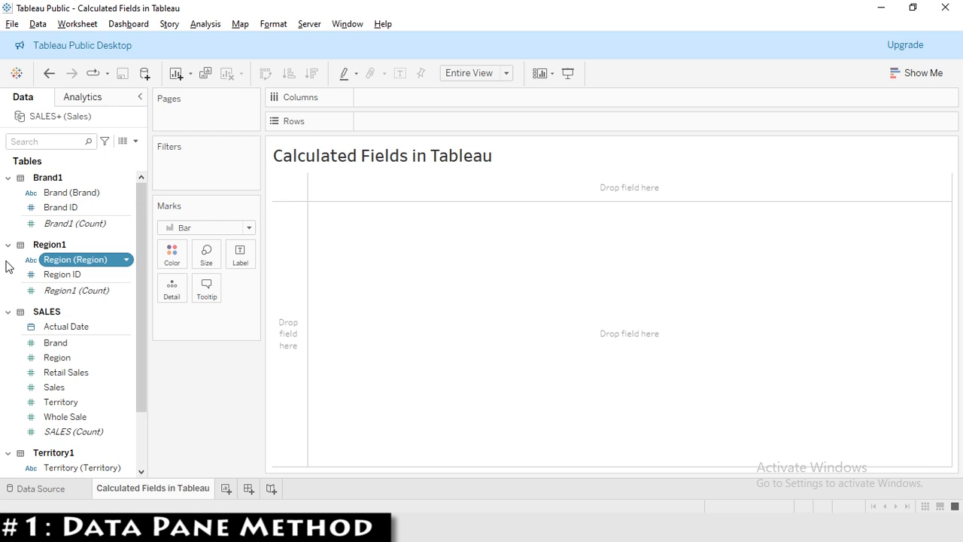
# Step: Start a calculated field based on Region (Region), and start another blank one for the data source
pyautogui.rightClick(6, 265)
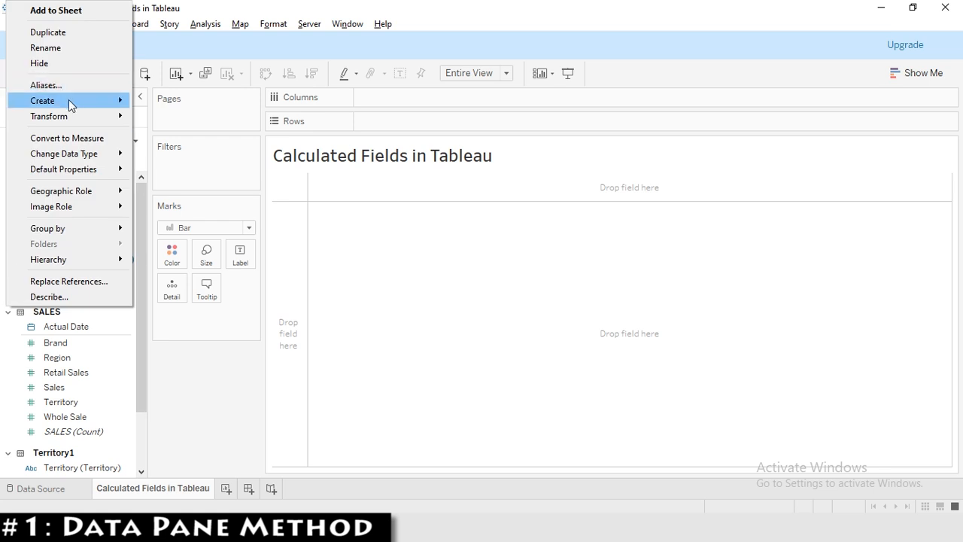
pyautogui.moveTo(70, 101)
pyautogui.click(184, 100)
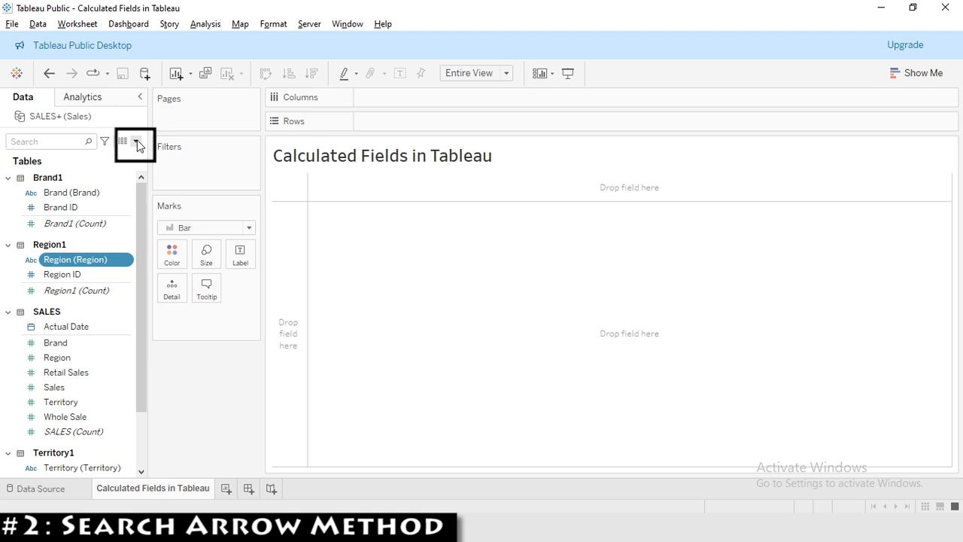
pyautogui.click(136, 142)
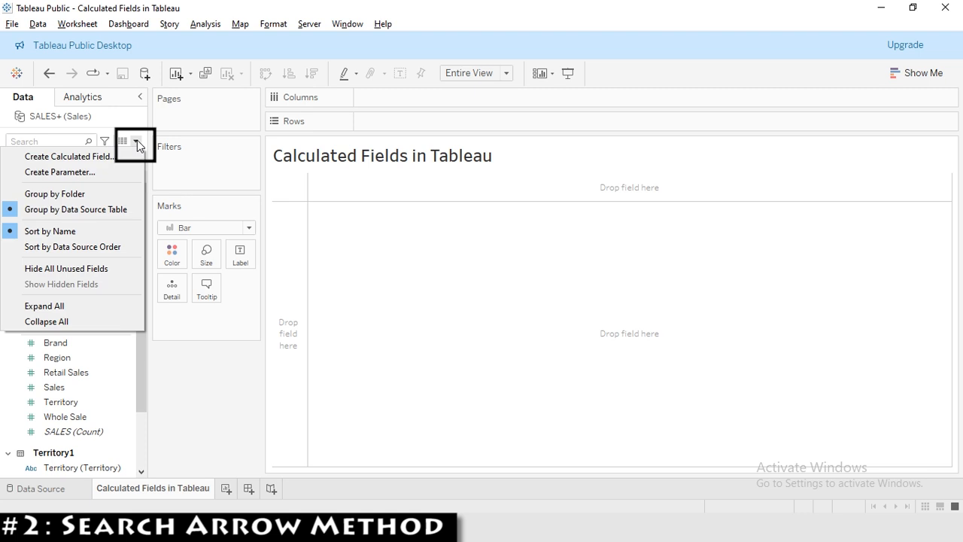
pyautogui.click(83, 157)
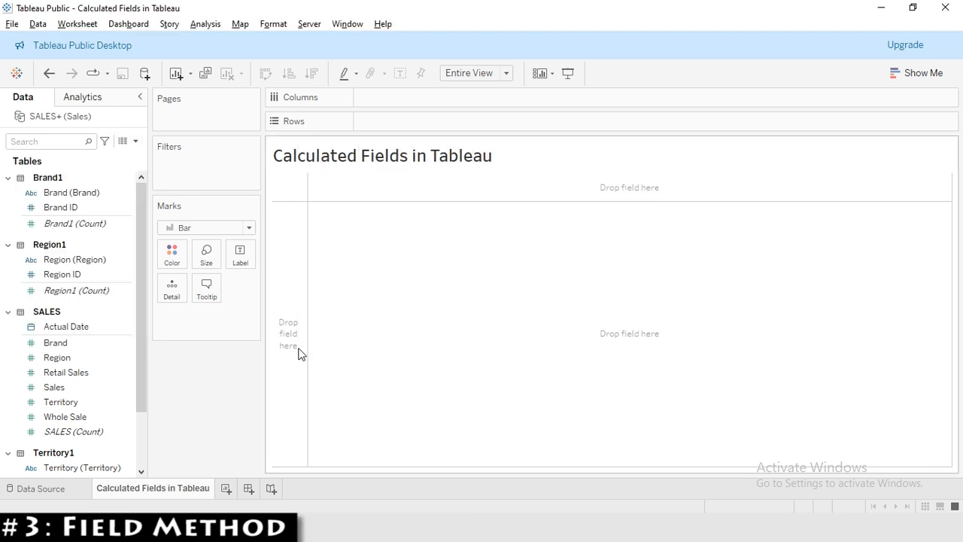
# Step: Start a calculated field based on Sales and discard it, and start a blank calculated field from the analysis commands
pyautogui.click(64, 388)
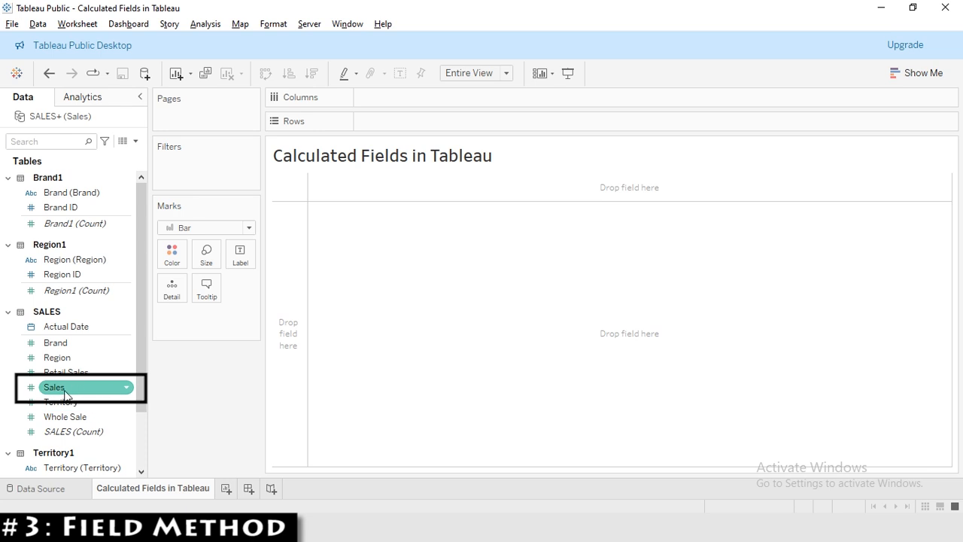
pyautogui.rightClick(71, 387)
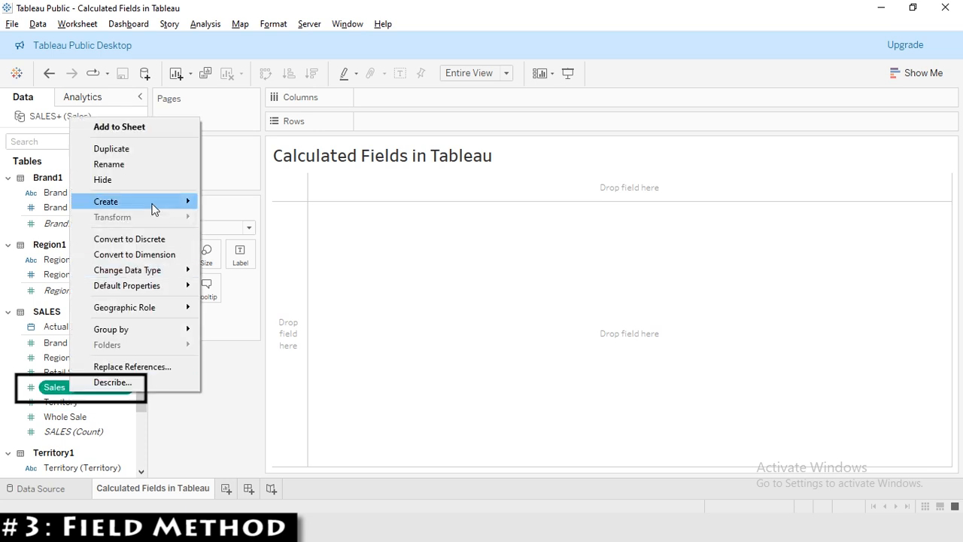
pyautogui.moveTo(184, 201)
pyautogui.click(245, 205)
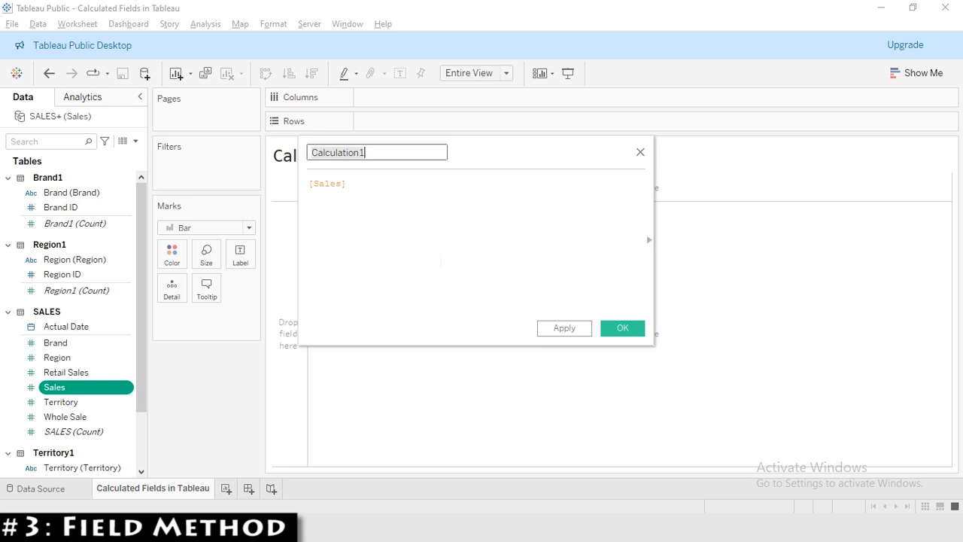
pyautogui.moveTo(308, 184); pyautogui.dragTo(383, 188)
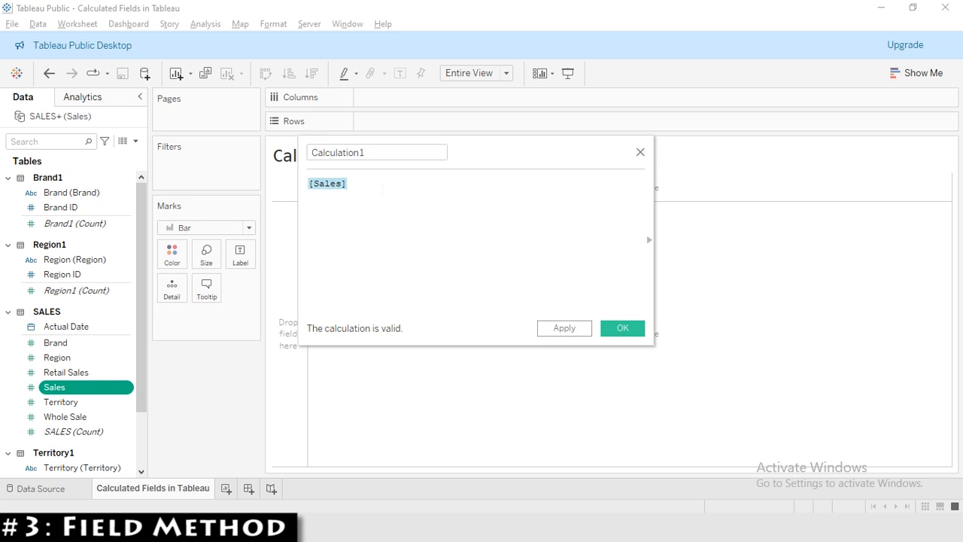
pyautogui.click(641, 152)
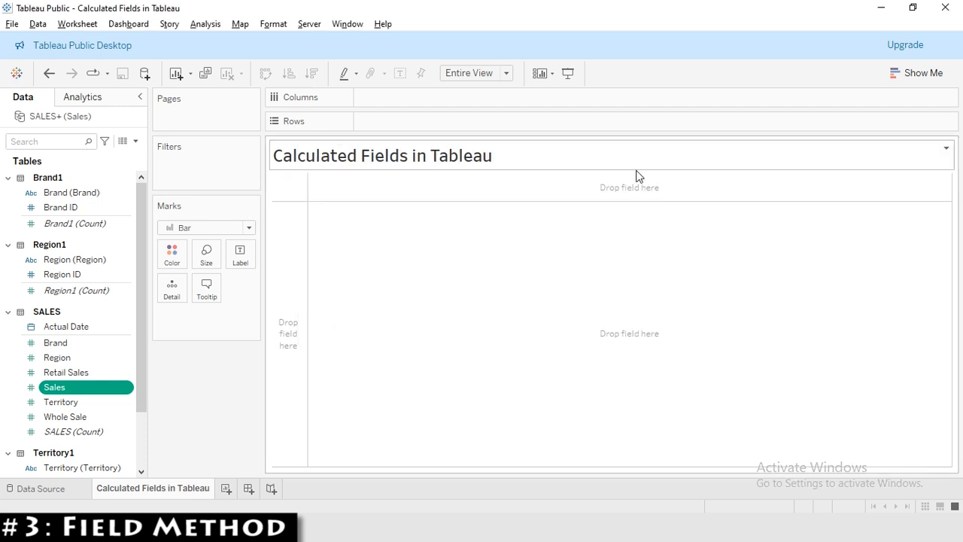
pyautogui.click(206, 25)
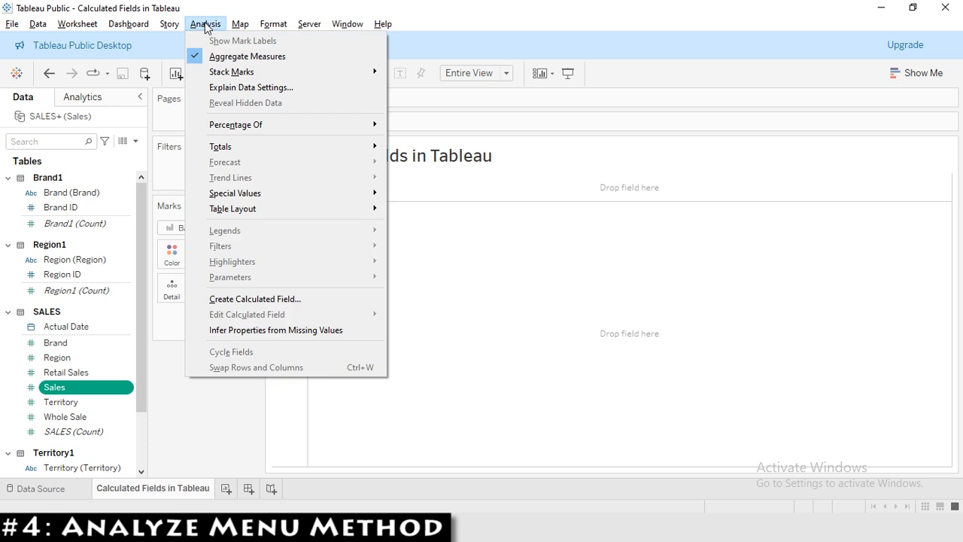
pyautogui.click(256, 298)
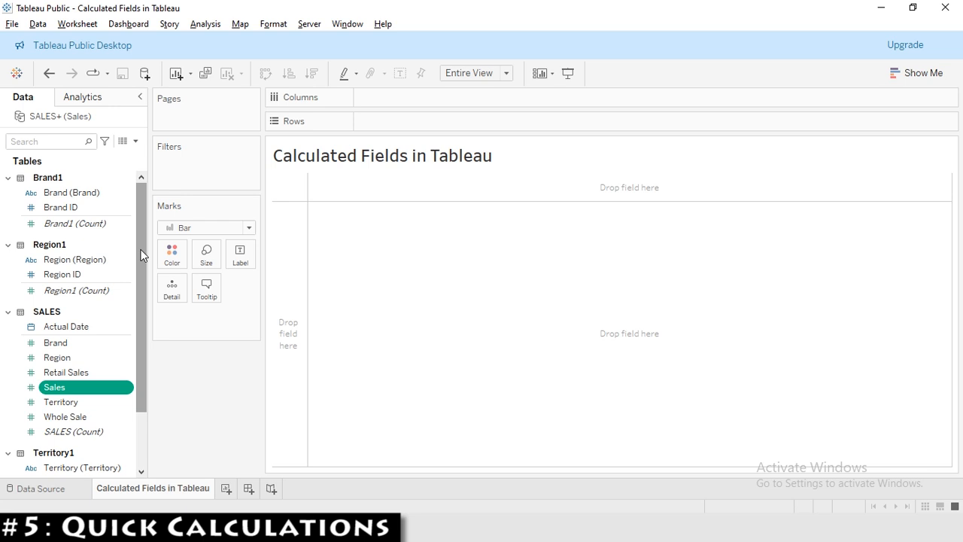
# Step: Place the Region (Region) field on the Rows shelf
pyautogui.click(73, 260)
pyautogui.moveTo(73, 263); pyautogui.dragTo(402, 123)
# Step: Edit the region field on Rows inline so its formula reads UPPER([Region (Region)])
pyautogui.doubleClick(361, 123)
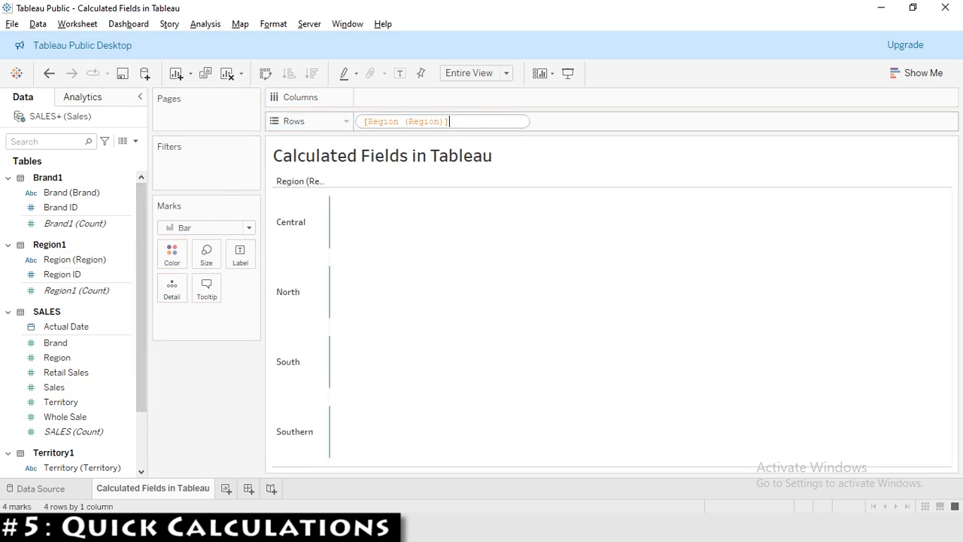
pyautogui.press('Left')
pyautogui.press('Left')
pyautogui.press('Left')
pyautogui.press('Left')
pyautogui.press('Left')
pyautogui.press('Left')
pyautogui.press('Left')
pyautogui.press('Left')
pyautogui.press('Left')
pyautogui.press('Left')
pyautogui.press('Left')
pyautogui.press('Left')
pyautogui.press('Left')
pyautogui.press('Left')
pyautogui.press('Left')
pyautogui.press('Left')
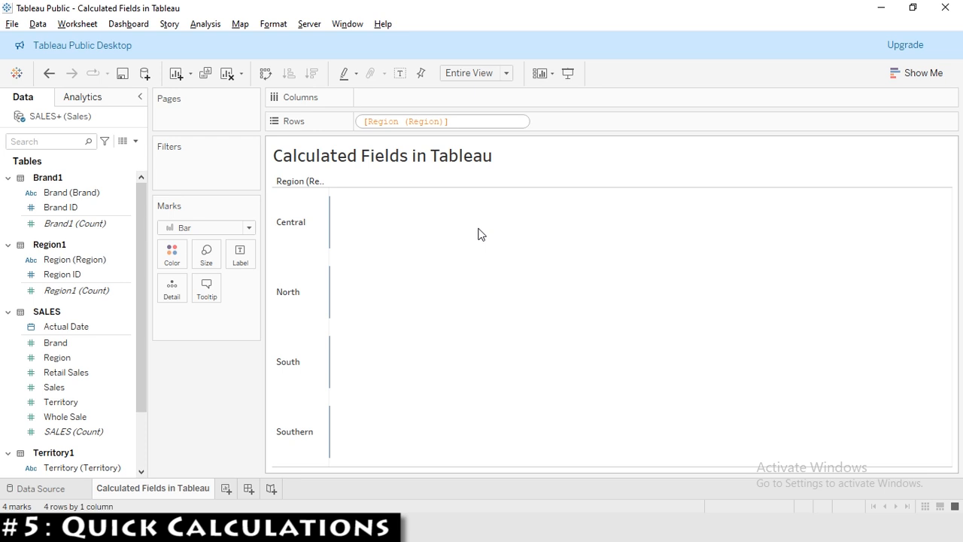
pyautogui.write('UPPER()')
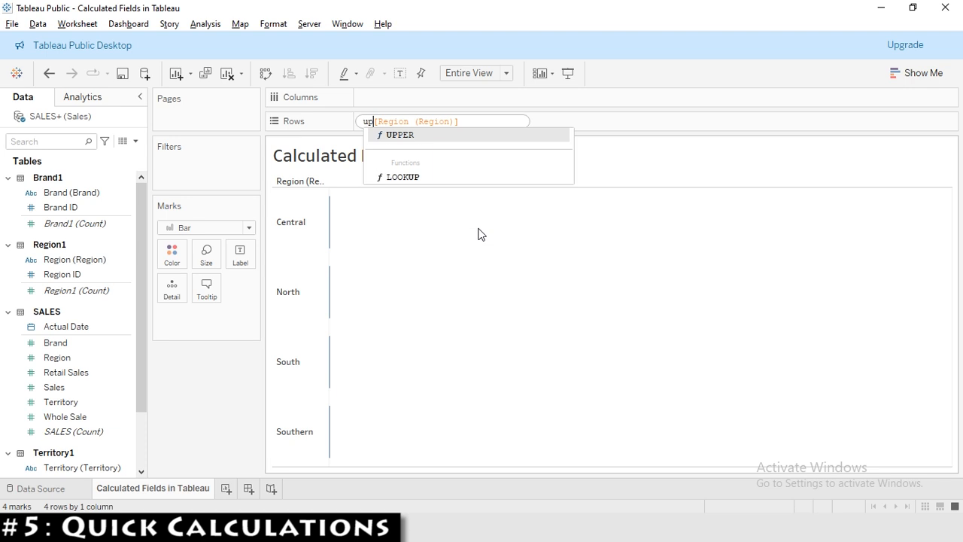
pyautogui.press('Return')
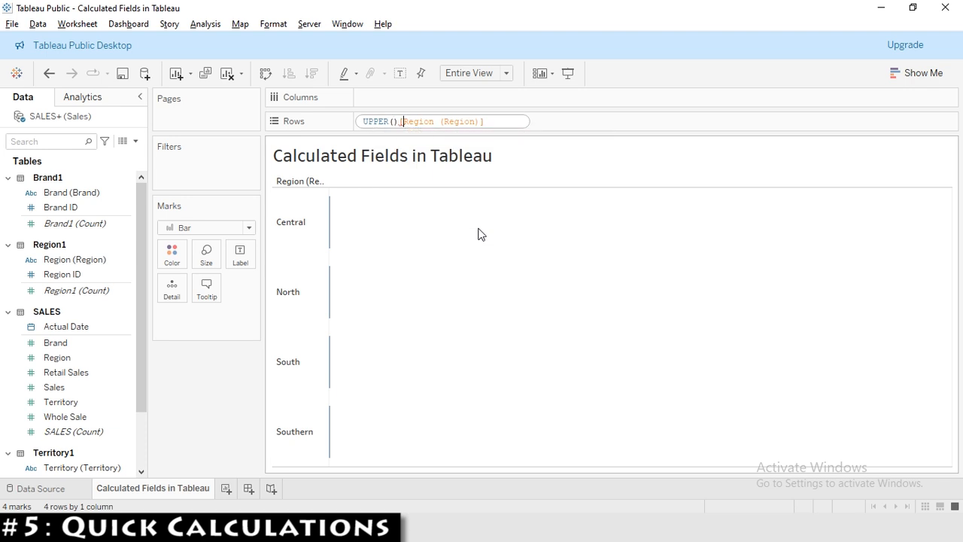
pyautogui.hotkey('shift', 'Right')
pyautogui.hotkey('shift', 'Right')
pyautogui.hotkey('shift', 'Right')
pyautogui.hotkey('shift', 'Right')
pyautogui.hotkey('shift', 'Right')
pyautogui.hotkey('shift', 'Right')
pyautogui.hotkey('shift', 'Right')
pyautogui.hotkey('shift', 'Right')
pyautogui.hotkey('shift', 'Right')
pyautogui.hotkey('shift', 'Right')
pyautogui.hotkey('shift', 'Right')
pyautogui.hotkey('shift', 'Right')
pyautogui.hotkey('shift', 'Right')
pyautogui.hotkey('shift', 'Right')
pyautogui.hotkey('shift', 'Right')
pyautogui.hotkey('shift', 'Right')
pyautogui.hotkey('shift', 'Right')
pyautogui.hotkey('ctrl', 'x')
pyautogui.press('Left')
pyautogui.hotkey('ctrl', 'v')
pyautogui.press('Return')
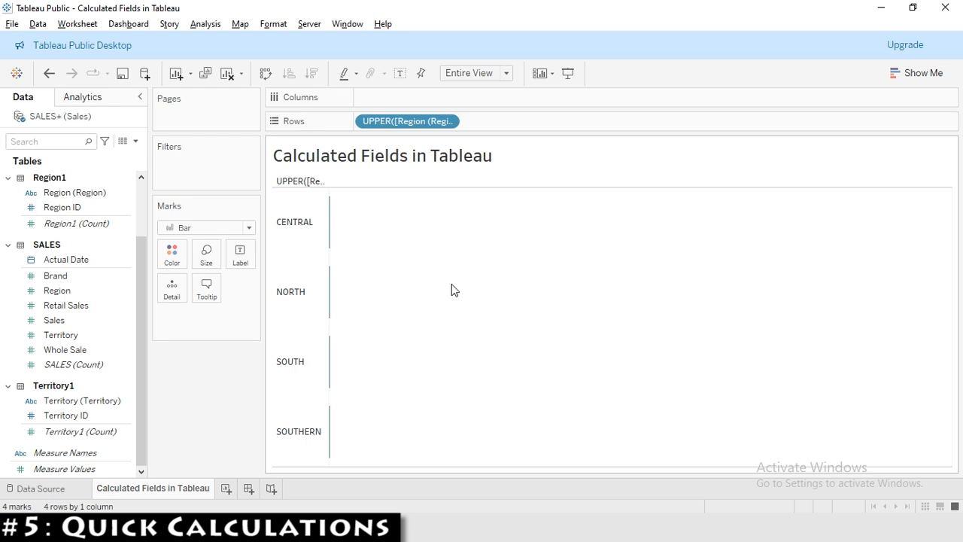
# Step: Save the inline UPPER calculation from Rows as a reusable field in the data source, keeping its default name
pyautogui.moveTo(406, 121); pyautogui.dragTo(100, 459)
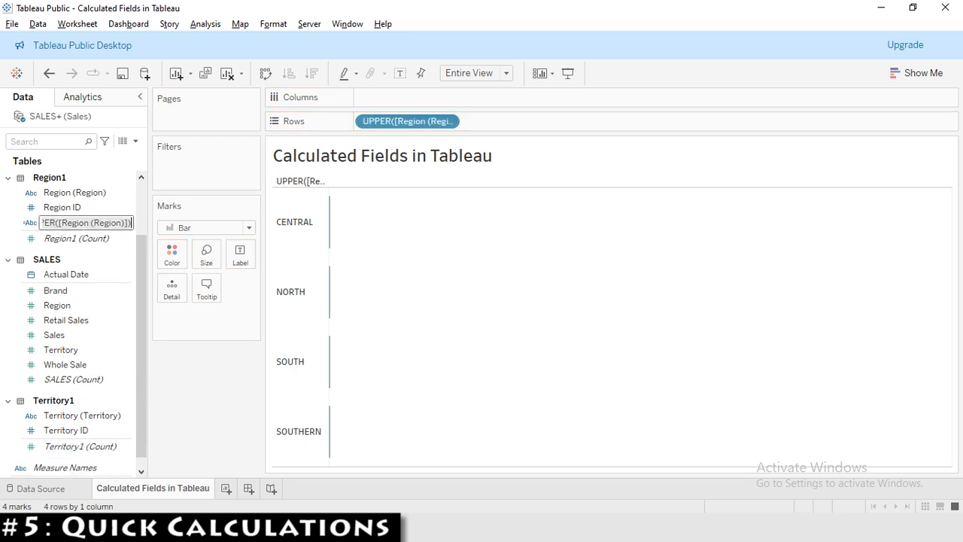
pyautogui.press('Return')
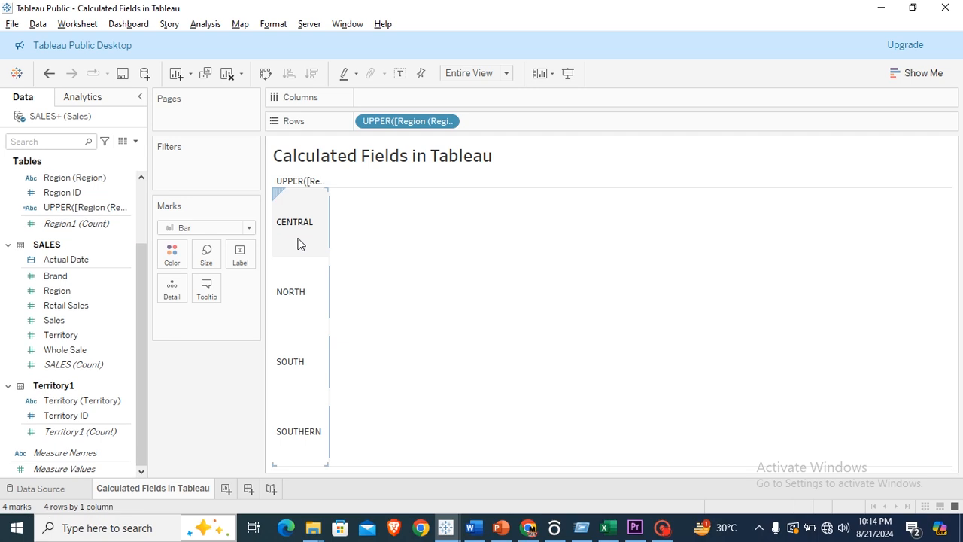
# Step: Open the saved UPPER calculated field for editing, and remove and restore the closing parenthesis of its formula
pyautogui.scroll(-1, 100, 212)
pyautogui.rightClick(80, 213)
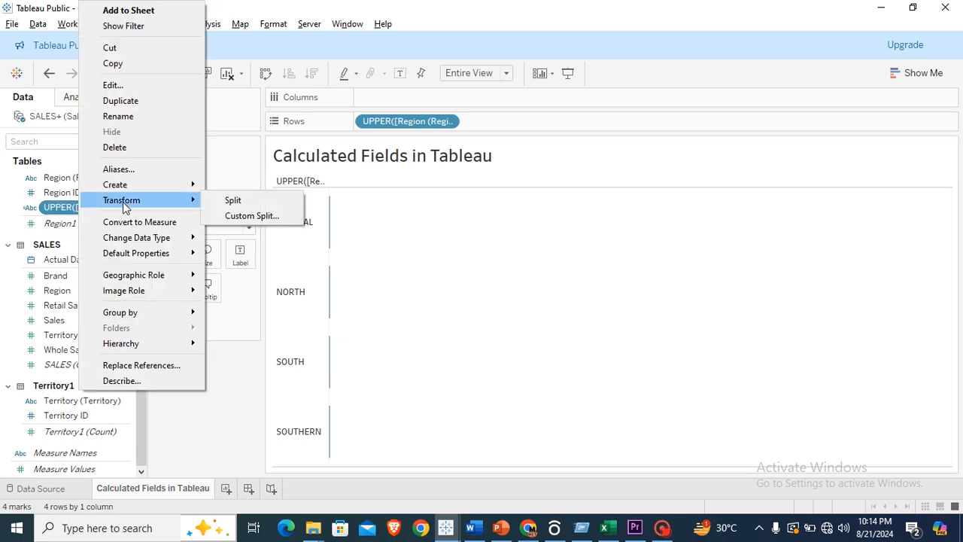
pyautogui.click(115, 87)
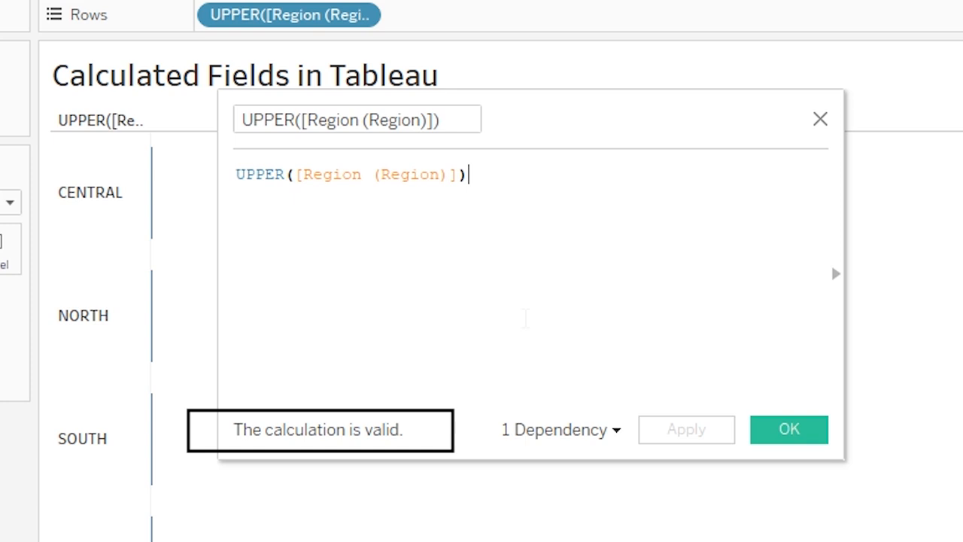
pyautogui.press('BackSpace')
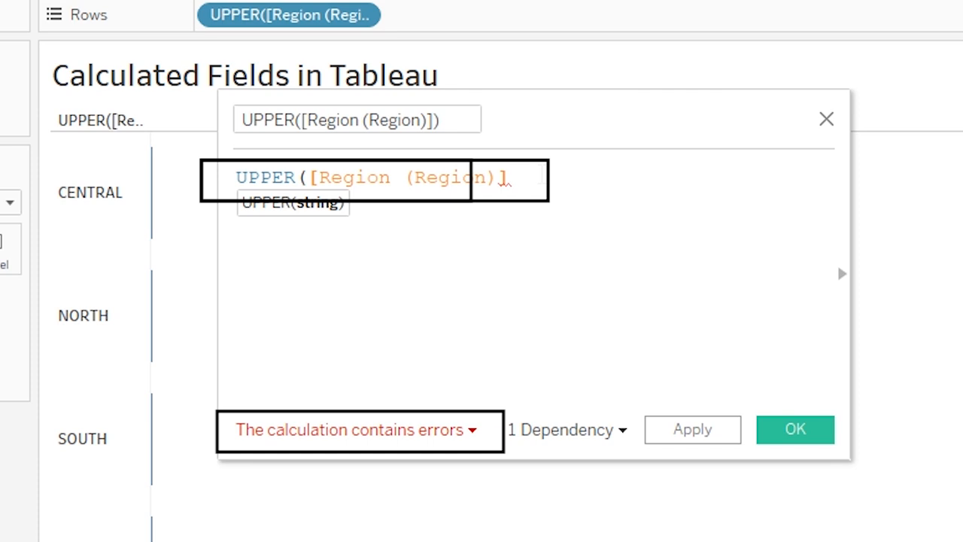
pyautogui.write(')')
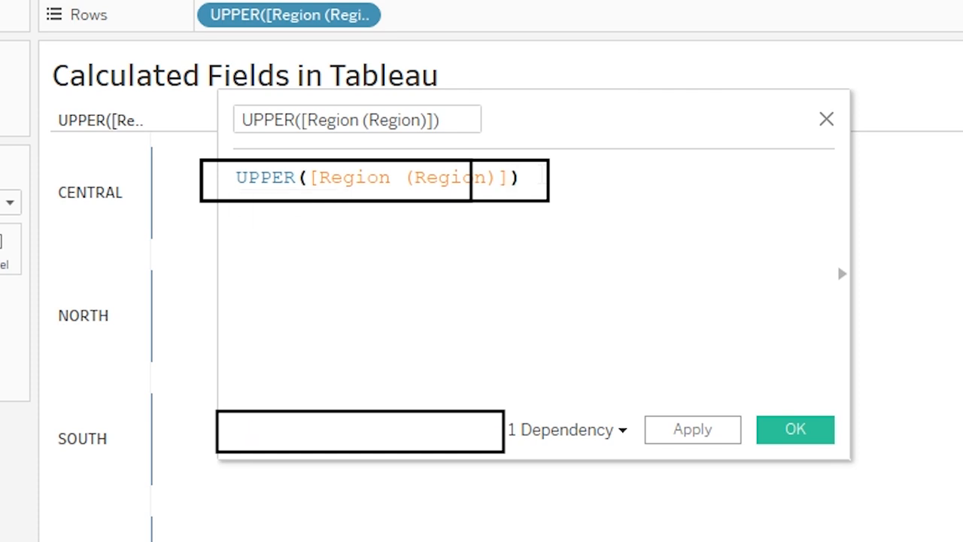